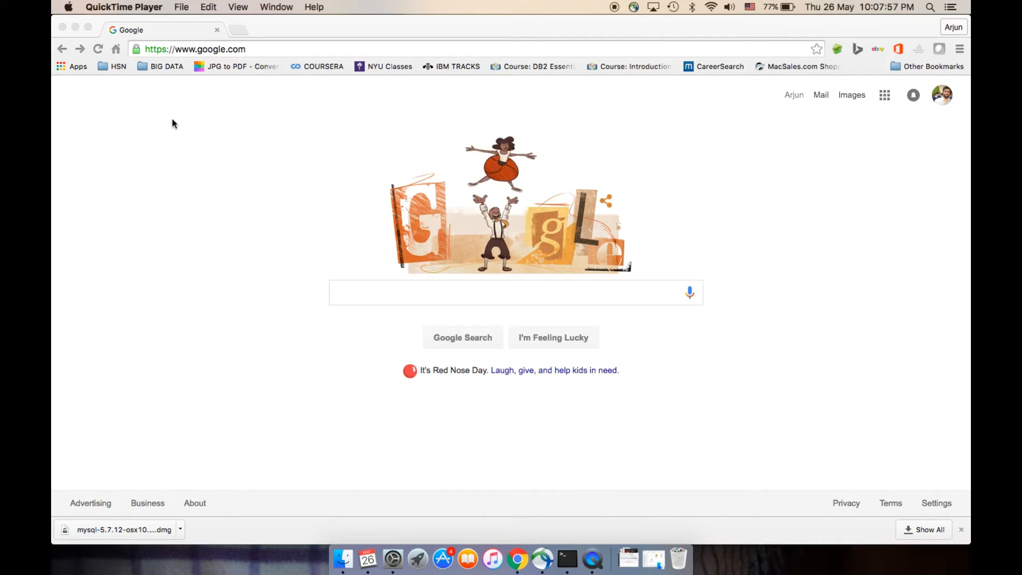
Search Google for "mysql download mac" and open the Download MySQL Community Server result
click(380, 298)
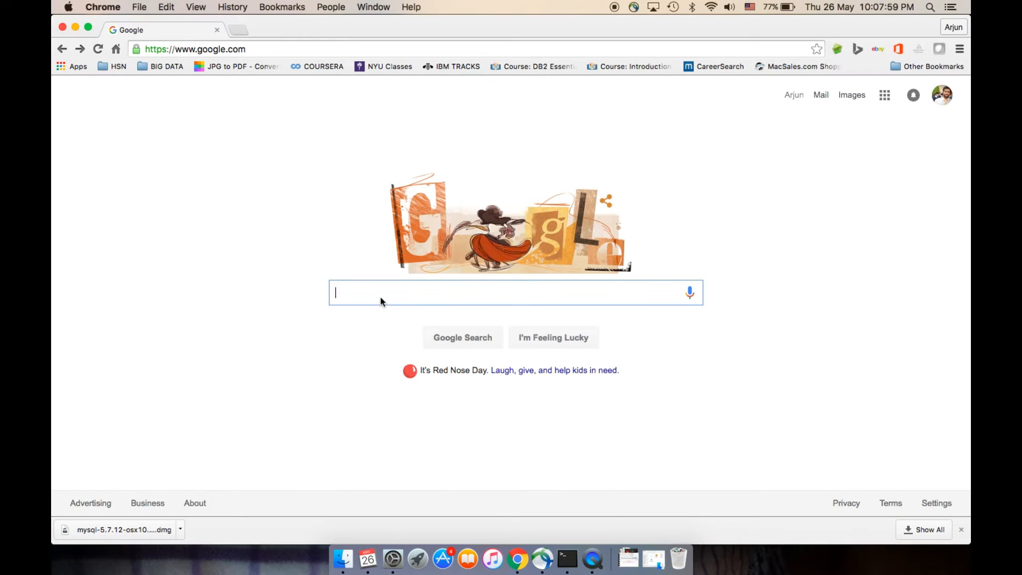
text(m)
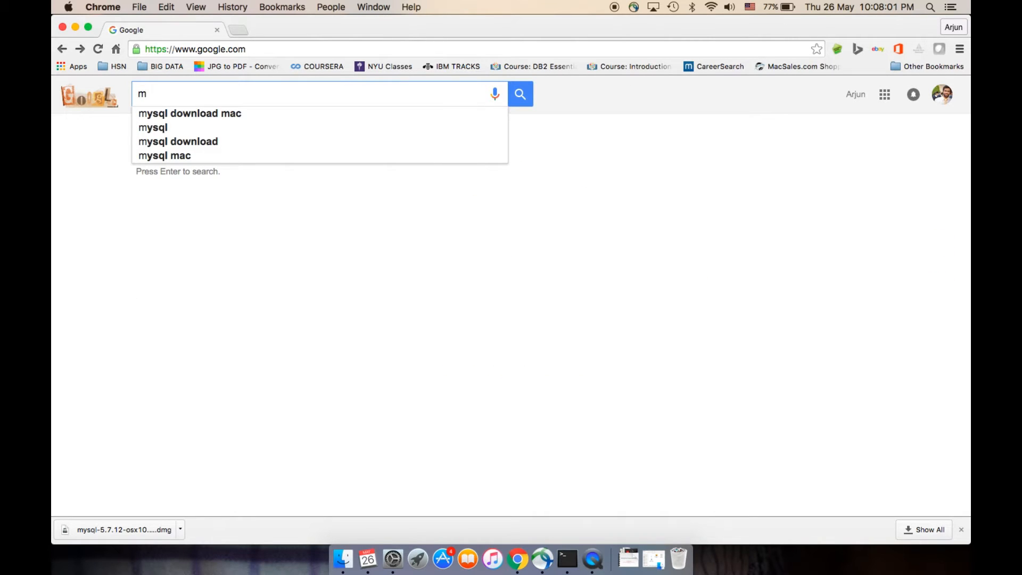
key(Down)
key(Return)
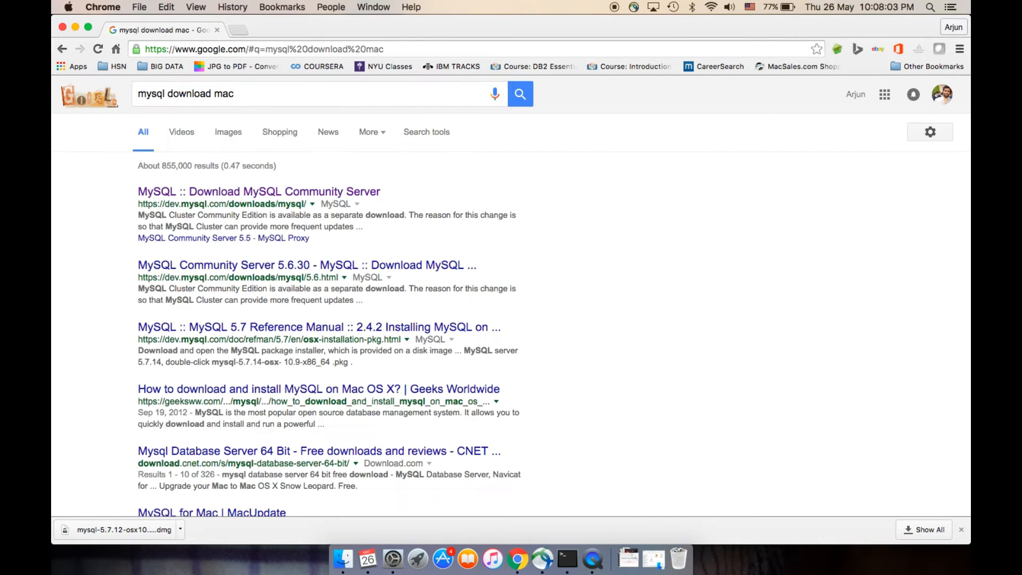
click(324, 193)
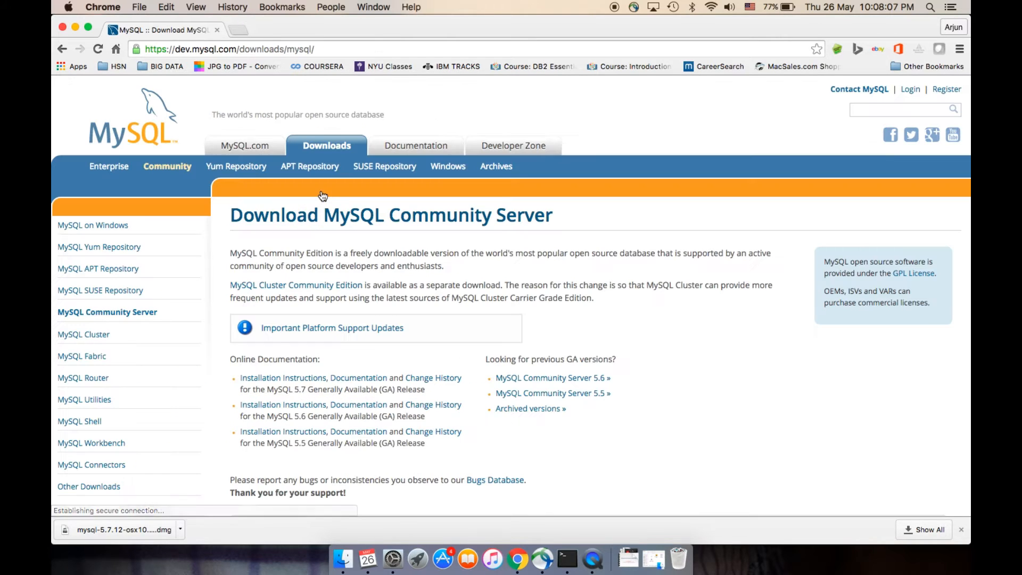
Try to download the Mac OS X 10.11 DMG Archive of MySQL Community Server 5.7.12 without signing in to an Oracle account
scroll(341, 213, down, 10)
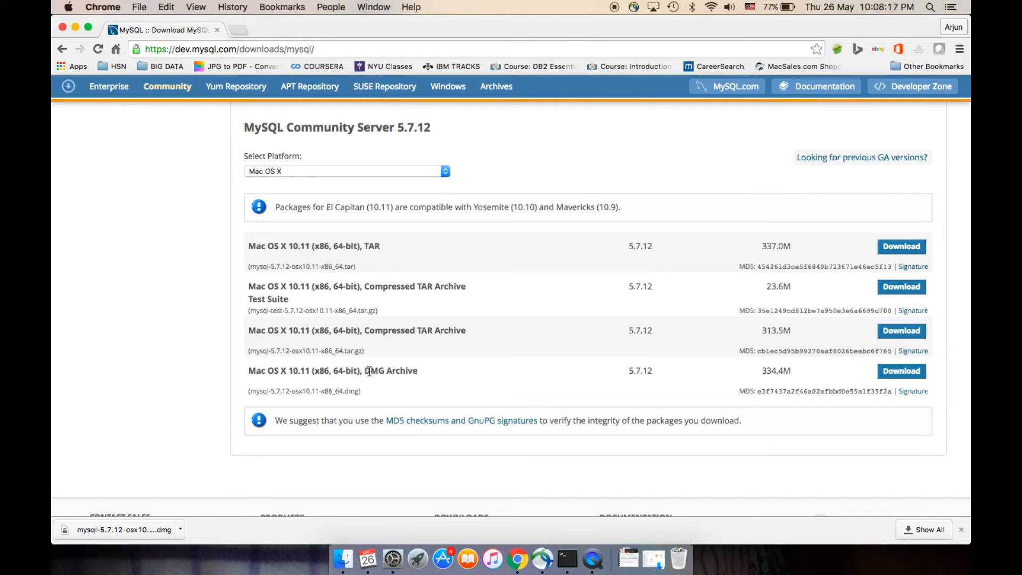
click(901, 371)
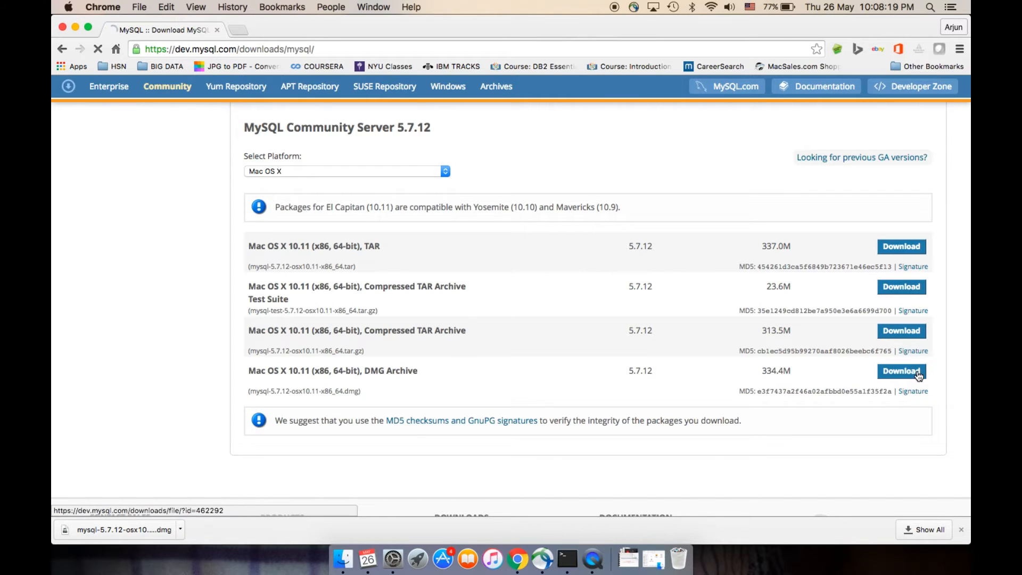
scroll(571, 343, down, 5)
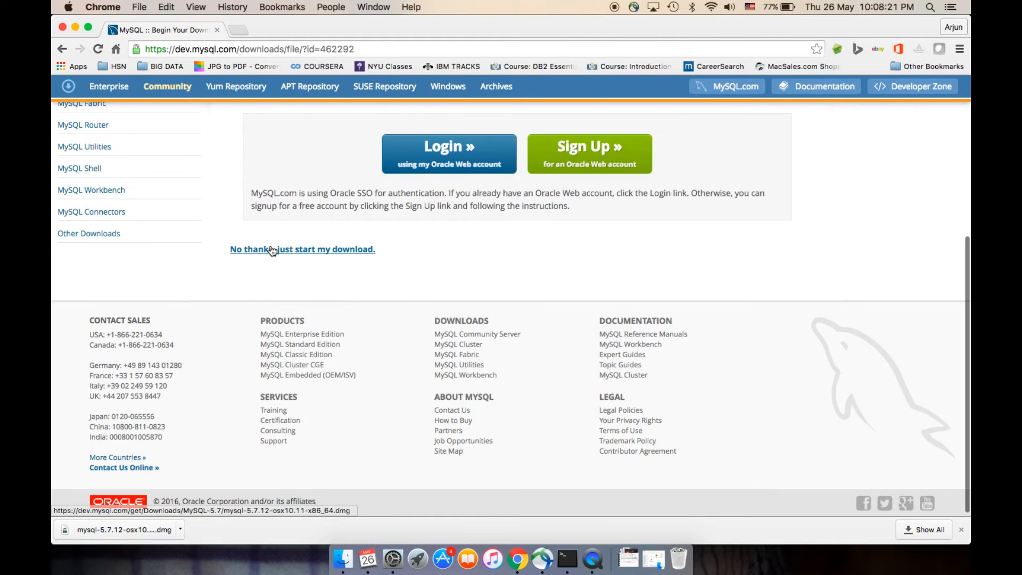
click(272, 250)
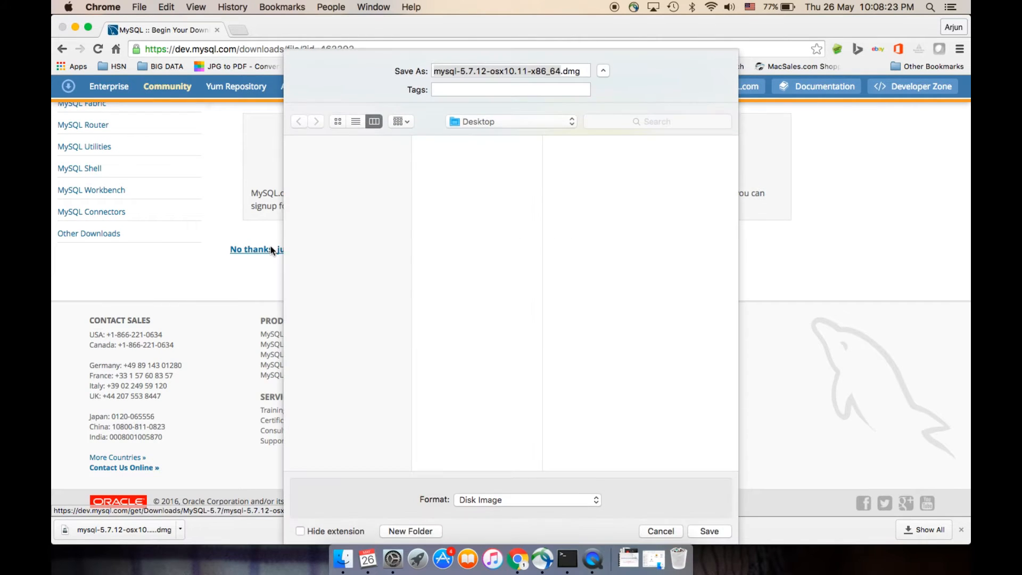
click(660, 532)
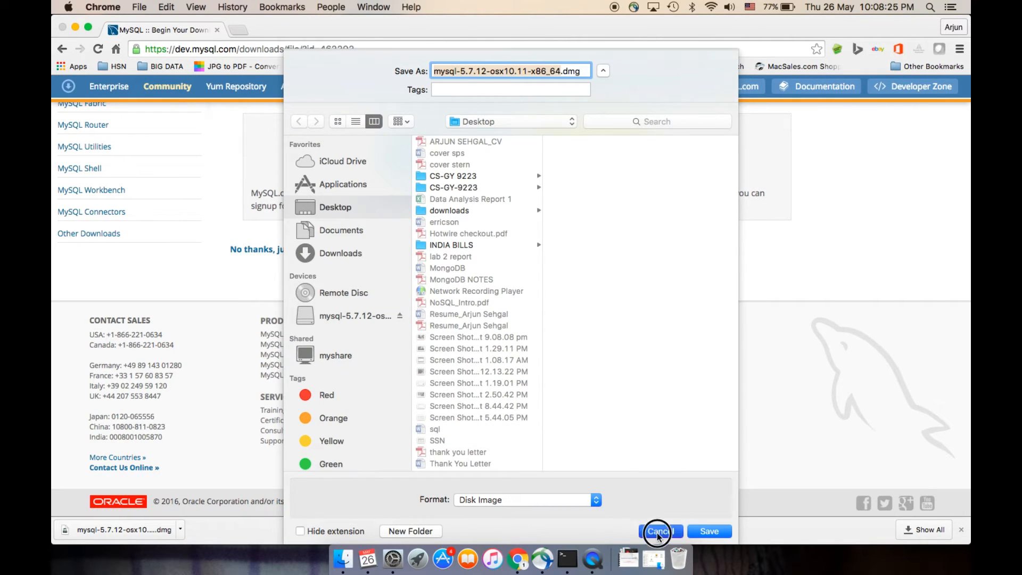
Open the mysql-5.7.12-osx10.11-x86_64.dmg image from the CS-GY-9223 folder and launch the .pkg installer inside it
scroll(333, 294, down, 1)
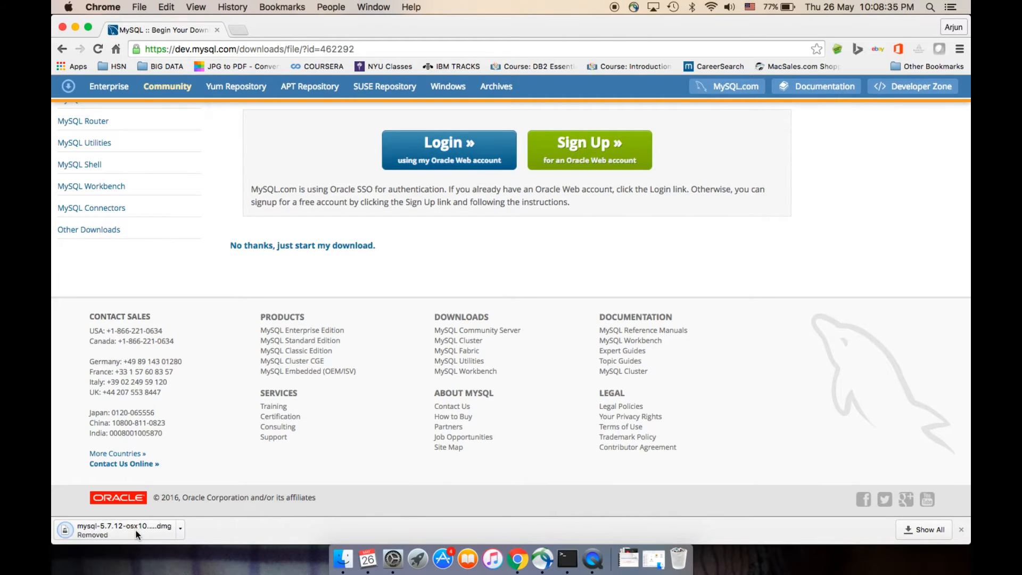
click(137, 534)
click(652, 561)
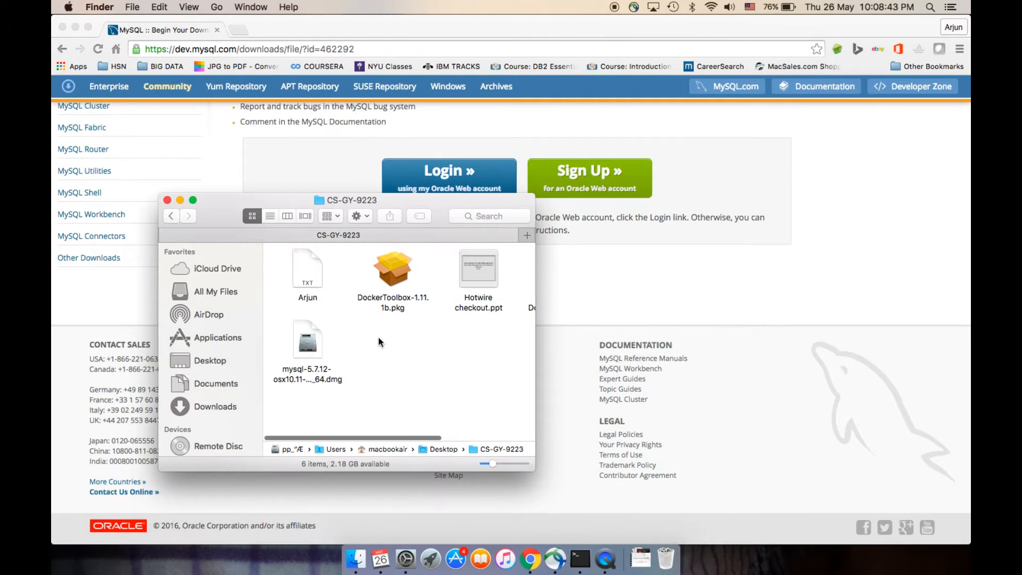
scroll(379, 342, right, 1)
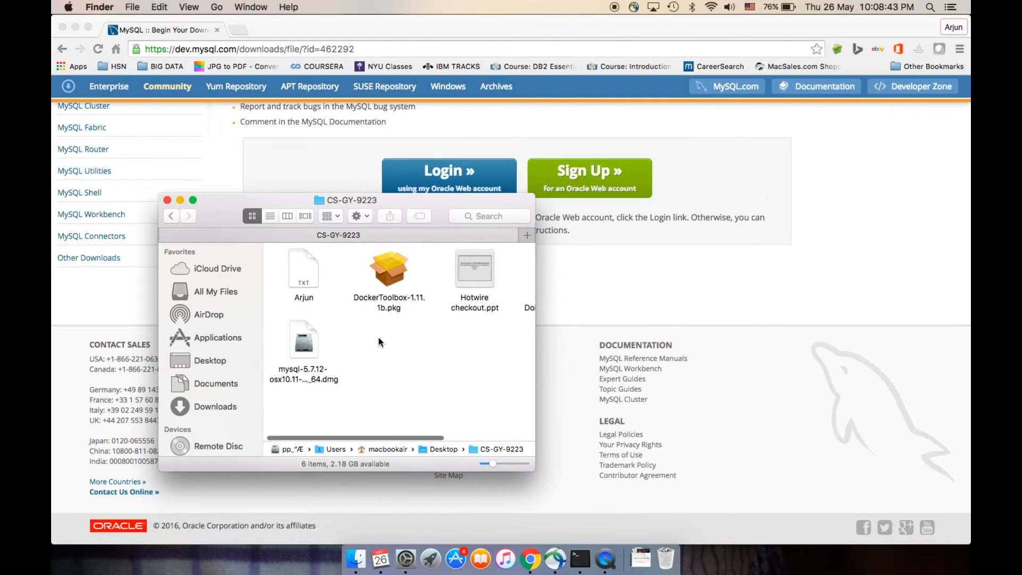
double_click(305, 341)
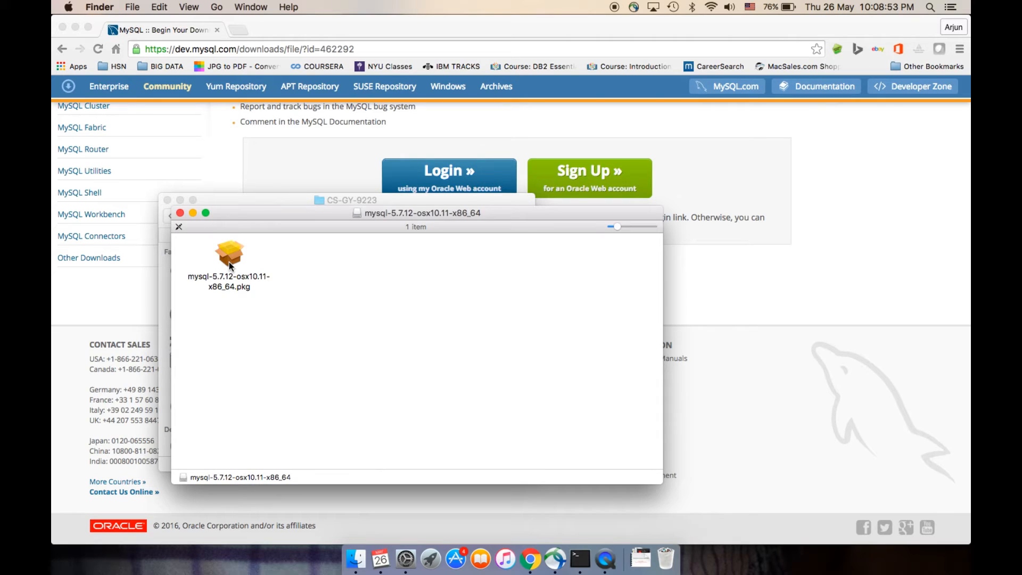
double_click(230, 261)
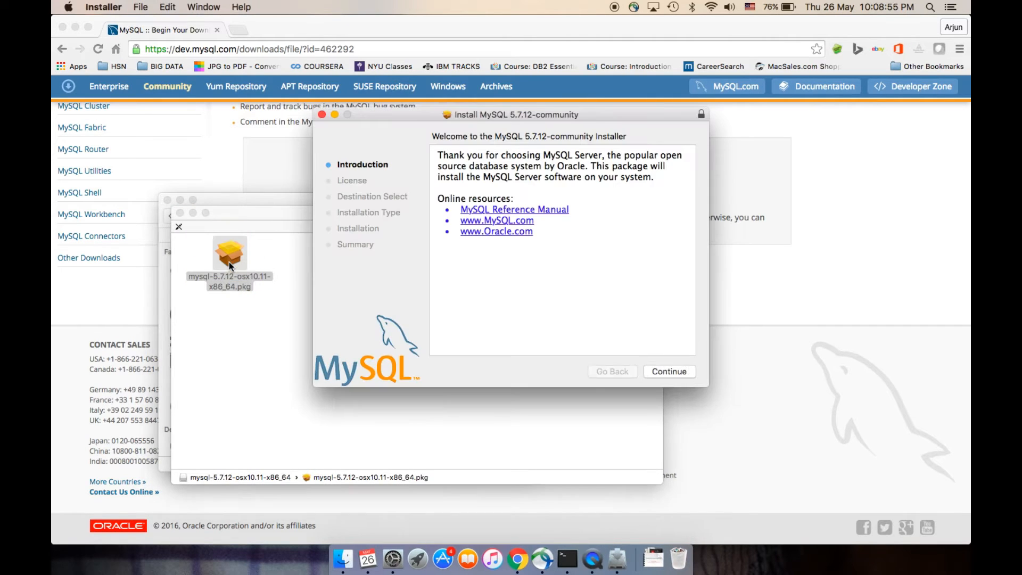
Proceed through the MySQL installer's introduction and agree to its software license agreement
click(684, 372)
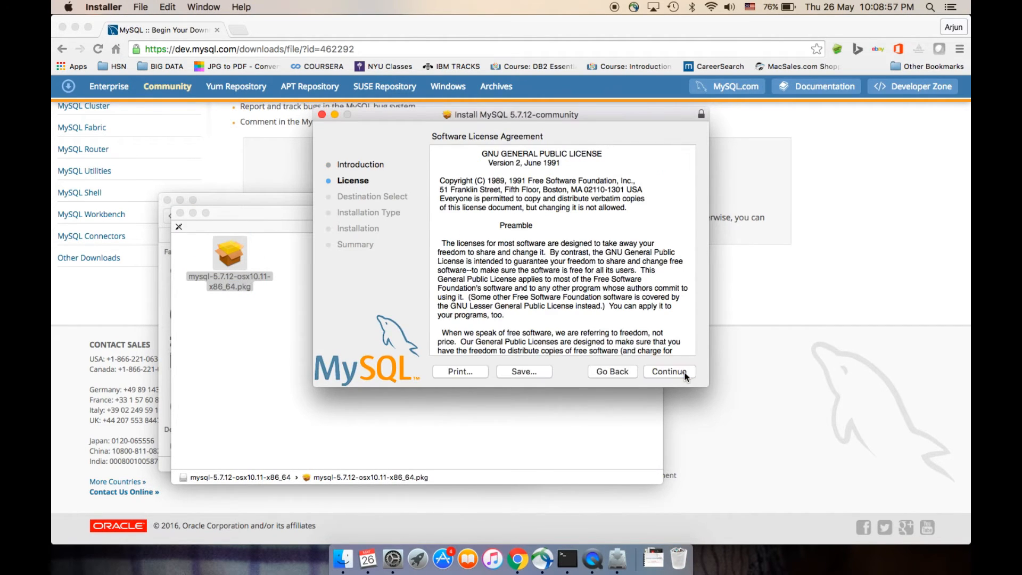
click(683, 375)
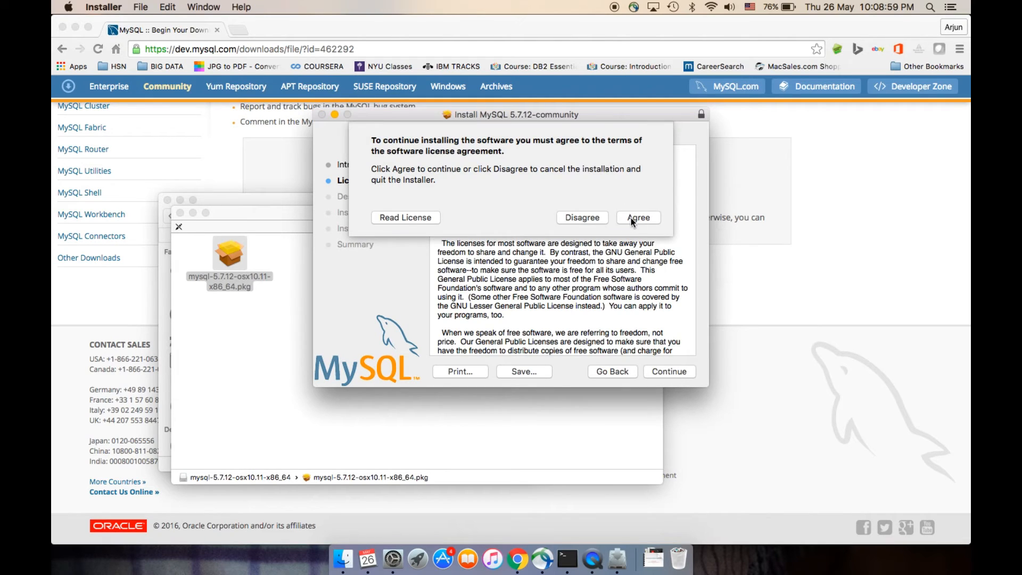
click(632, 215)
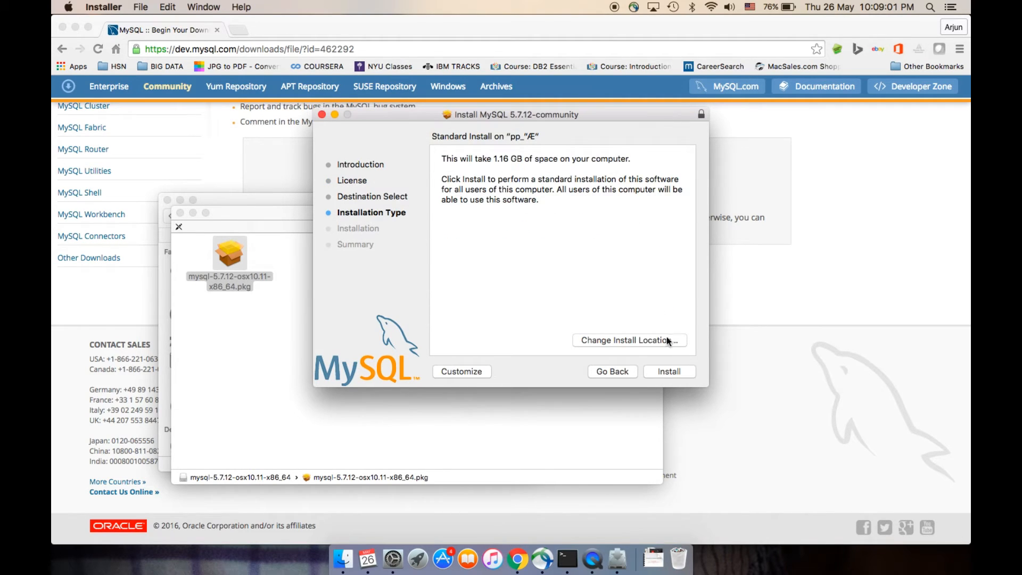
Start the standard MySQL installation, authorize it with the account password and dismiss the startup disk warning
click(670, 371)
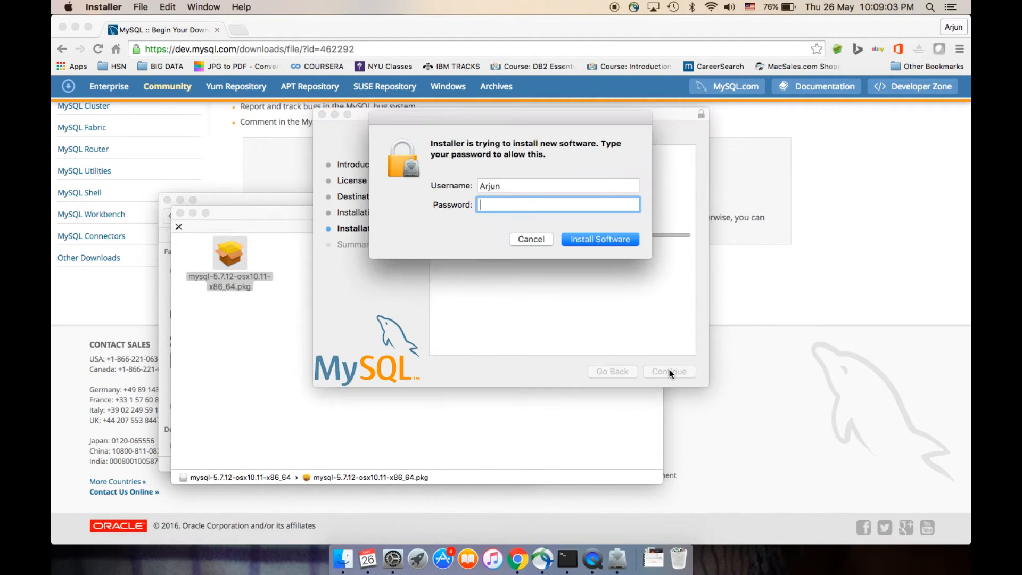
text(*****)
key(Return)
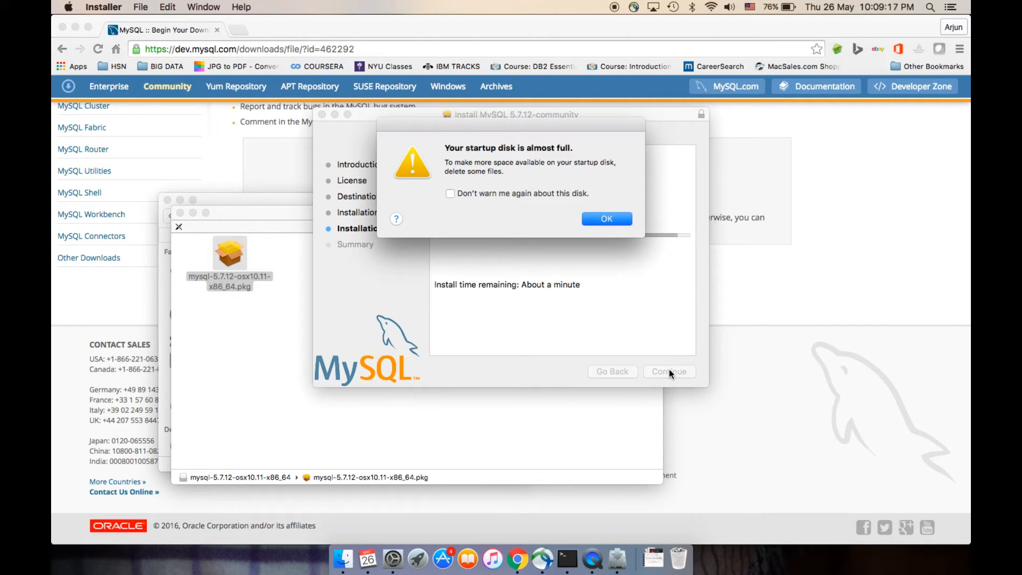
click(624, 218)
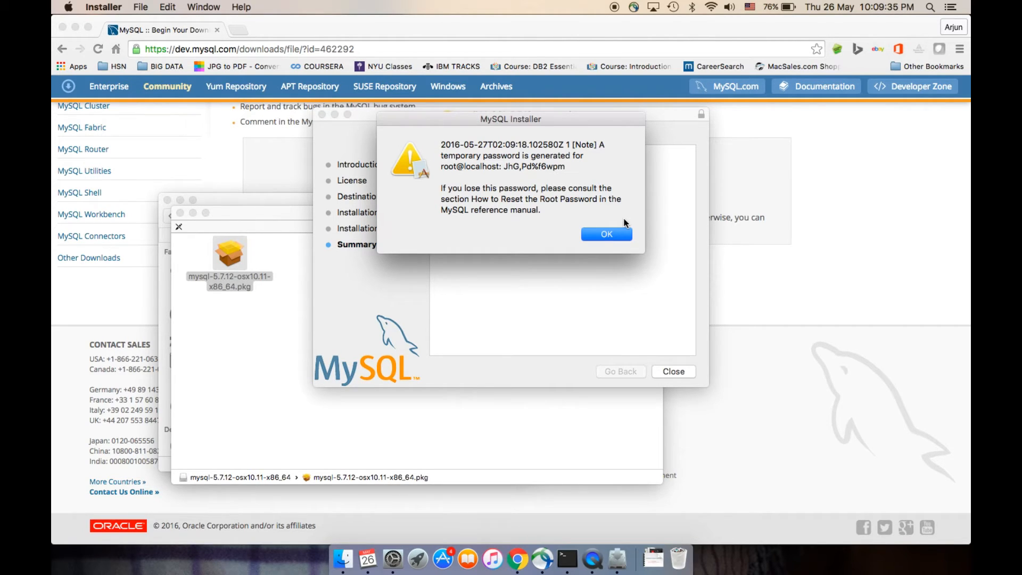
Copy the root@localhost line with the temporary password from the MySQL Installer message
click(569, 169)
drag(569, 169, 439, 170)
key(super+c)
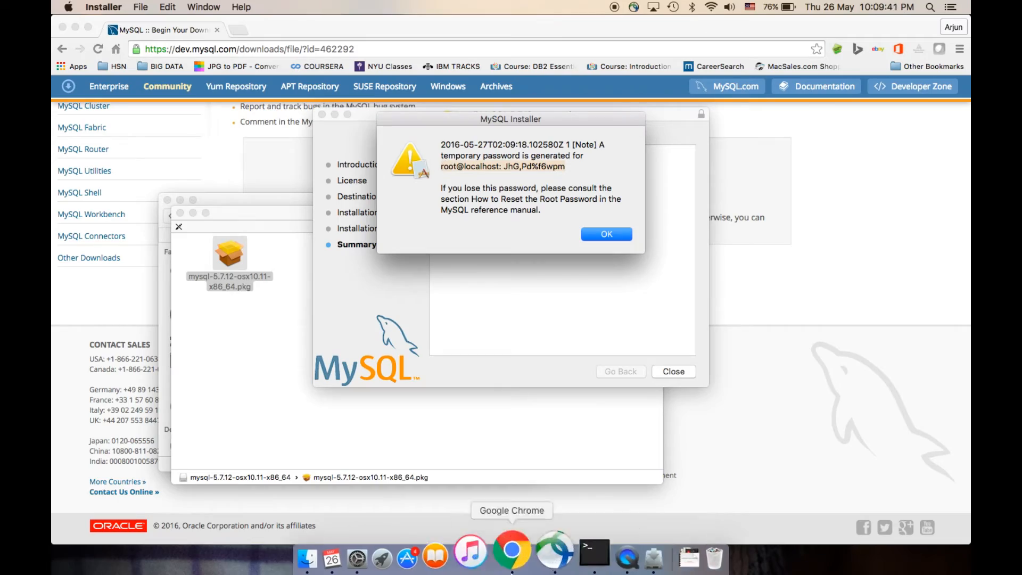
click(419, 561)
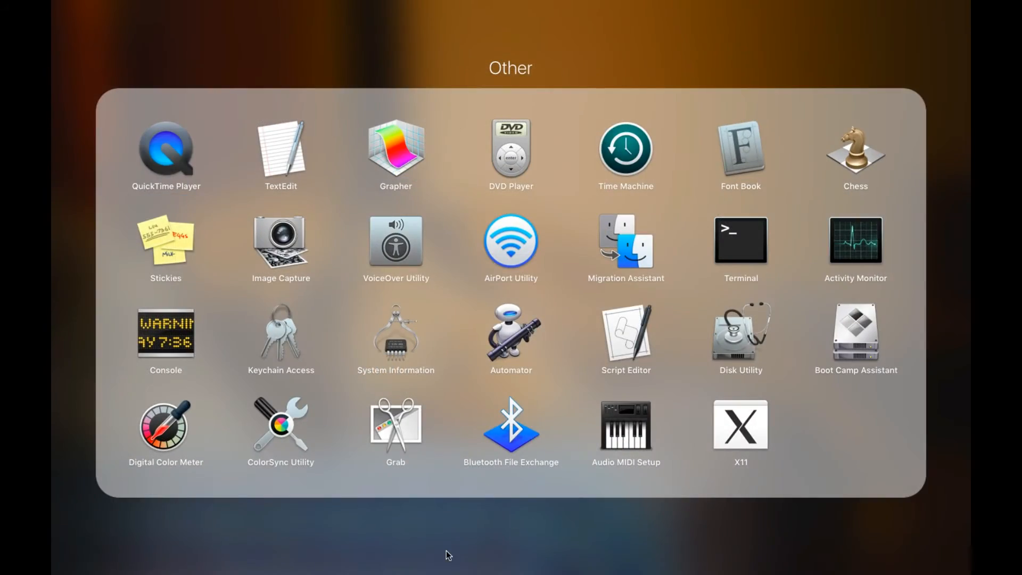
click(448, 556)
scroll(705, 384, right, 5)
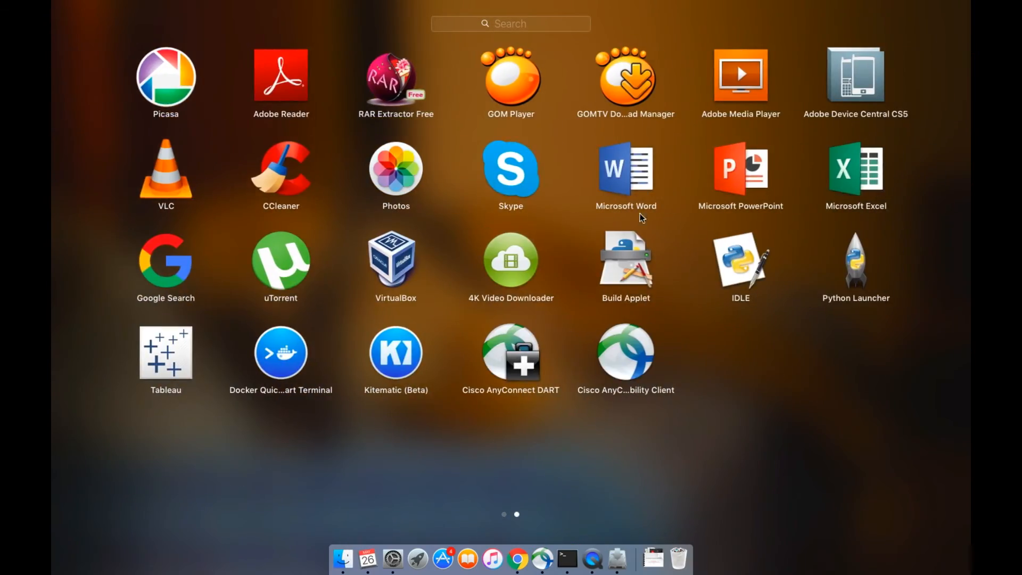
click(635, 188)
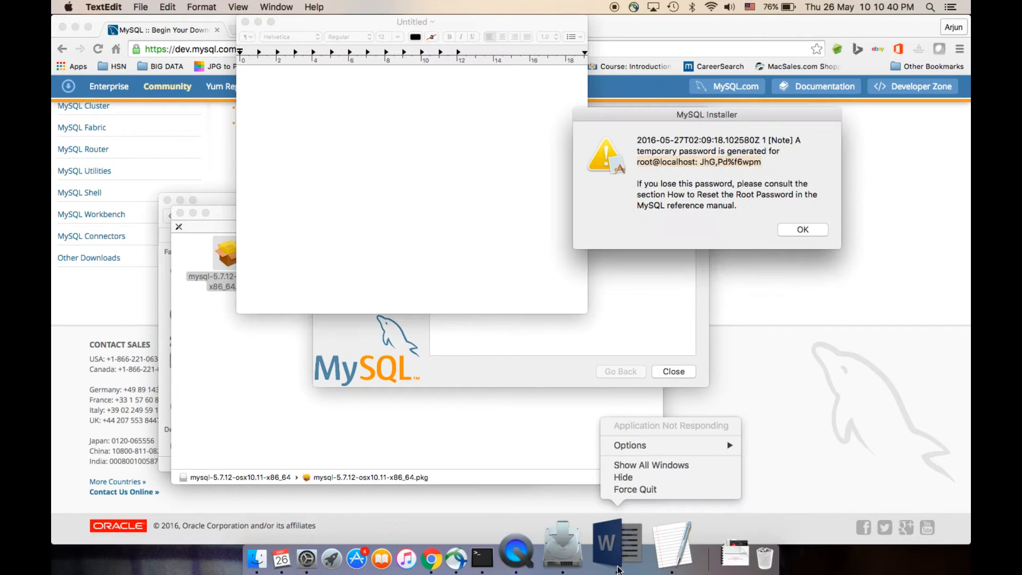
click(633, 490)
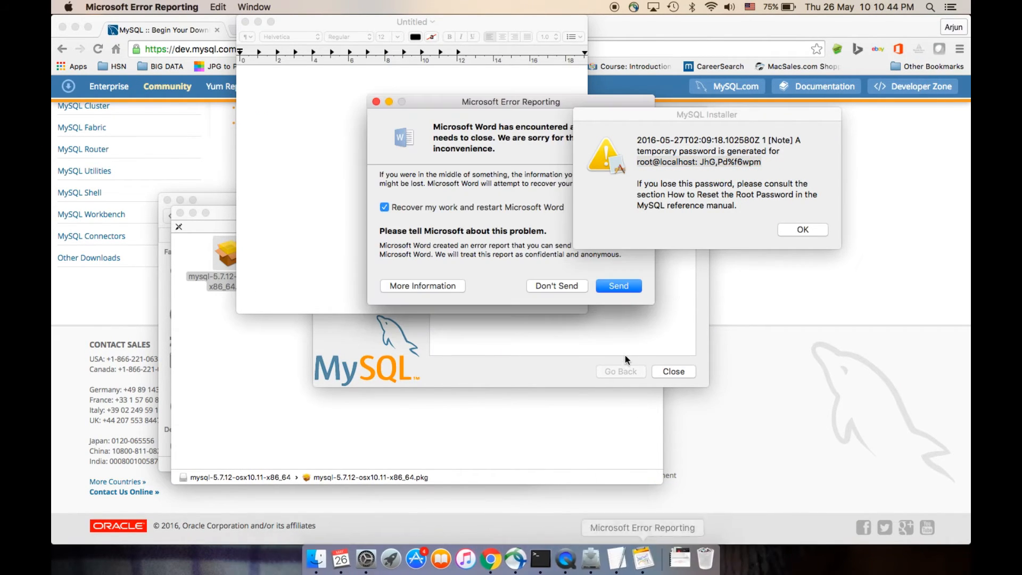
click(549, 286)
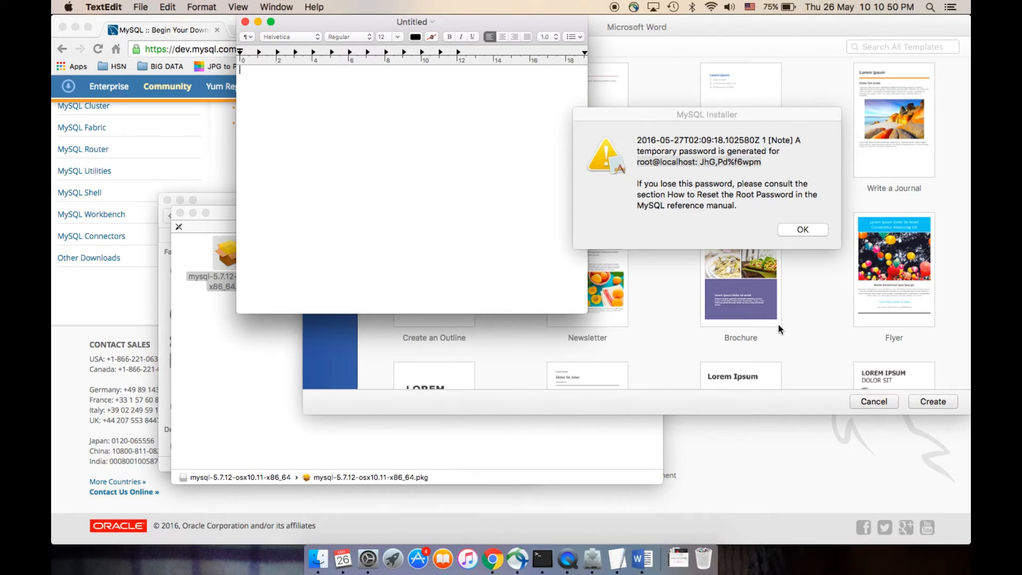
click(864, 402)
Paste the copied temporary root password line into the blank TextEdit document and move its window clear of the installer
click(350, 211)
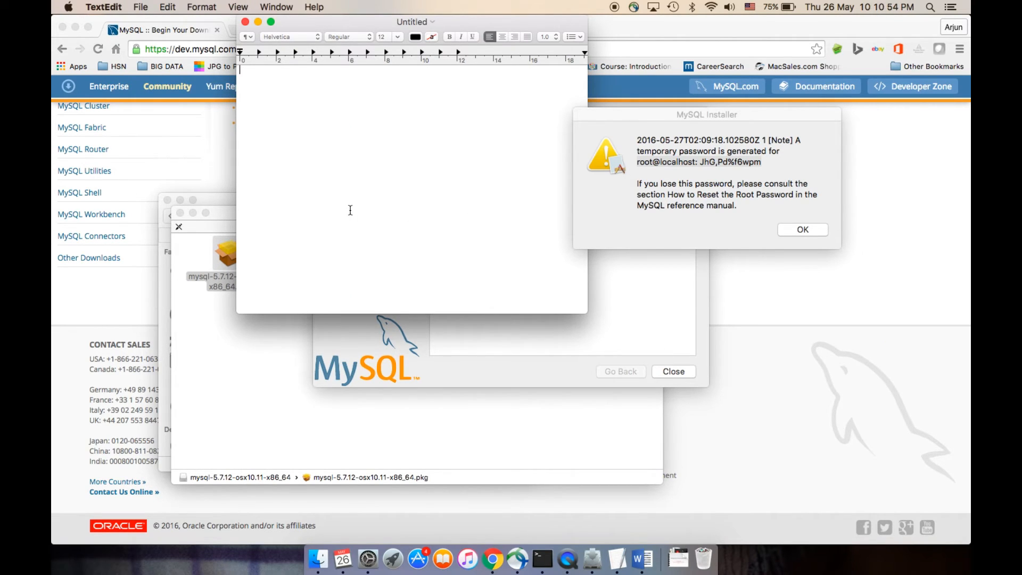
key(super+v)
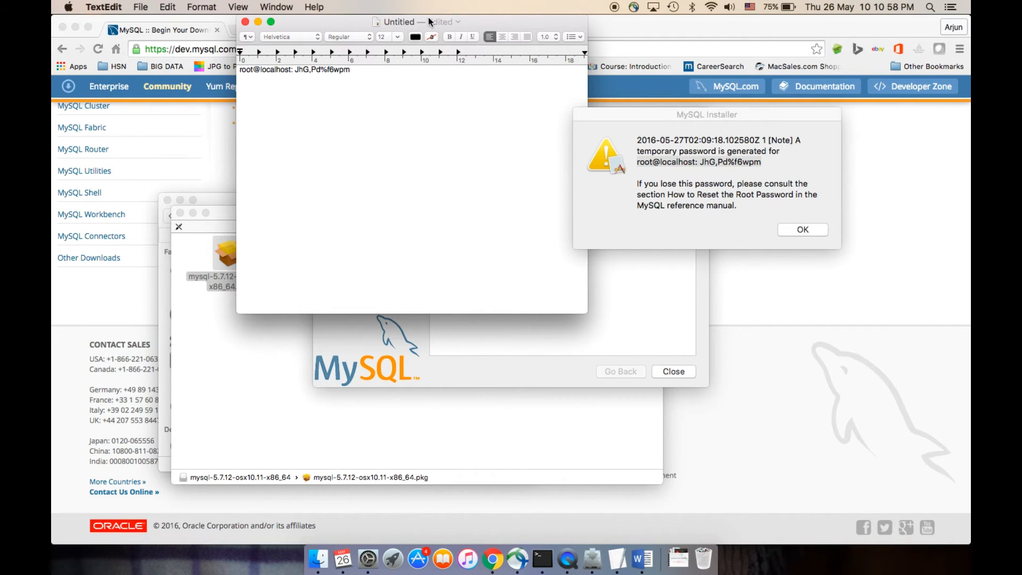
drag(429, 21, 216, 311)
Dismiss the temporary password message and close the completed MySQL installer
click(665, 181)
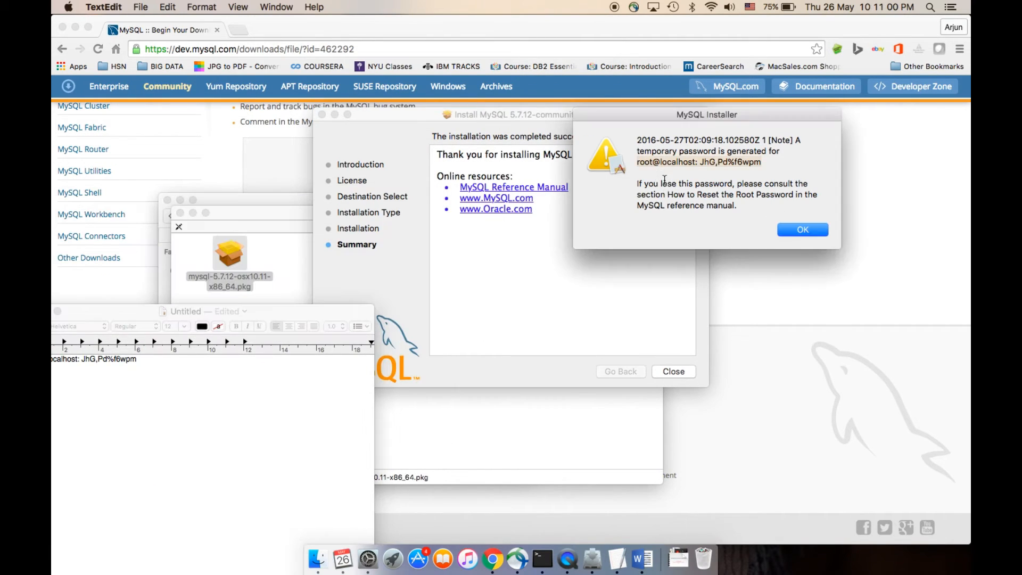
click(803, 230)
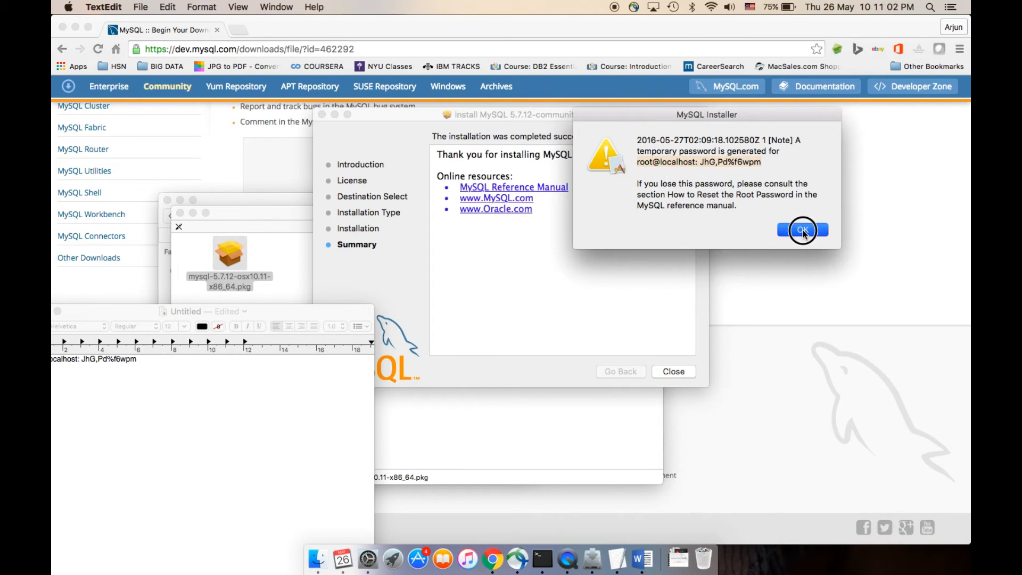
click(599, 288)
click(681, 375)
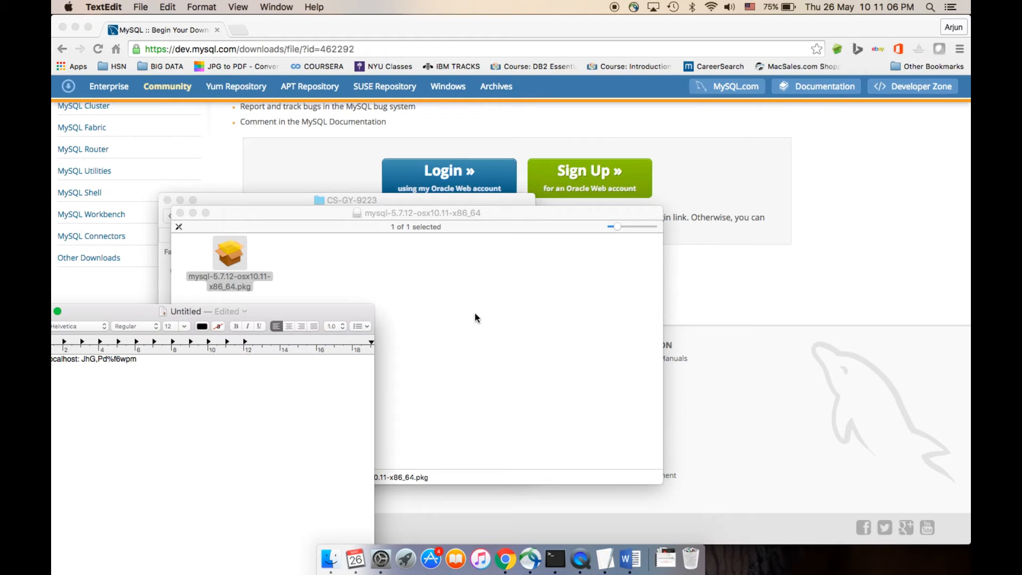
Check the MySQL server instance status in System Preferences, reopening the MySQL pane from the overview, and close the window
click(69, 7)
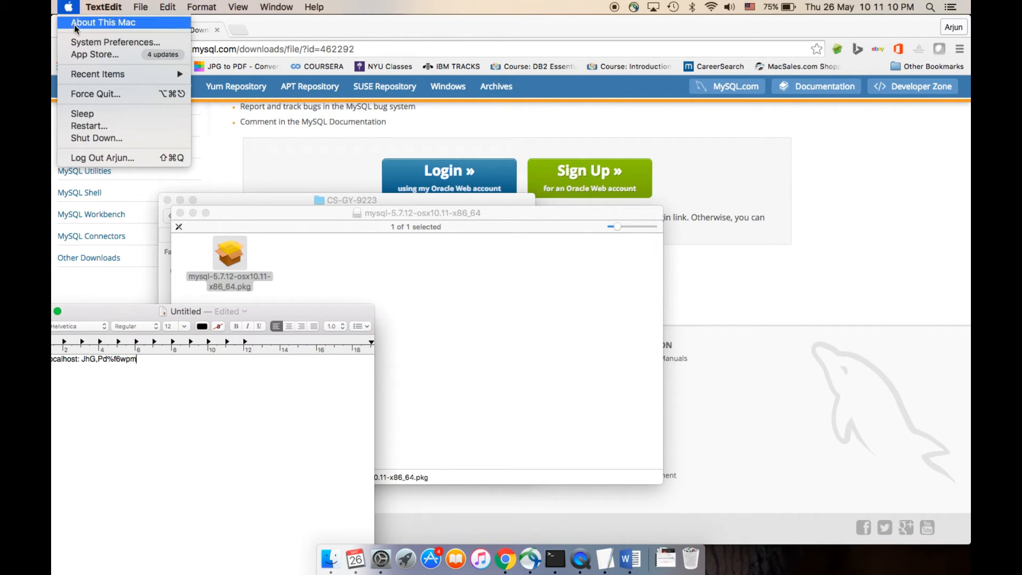
click(101, 42)
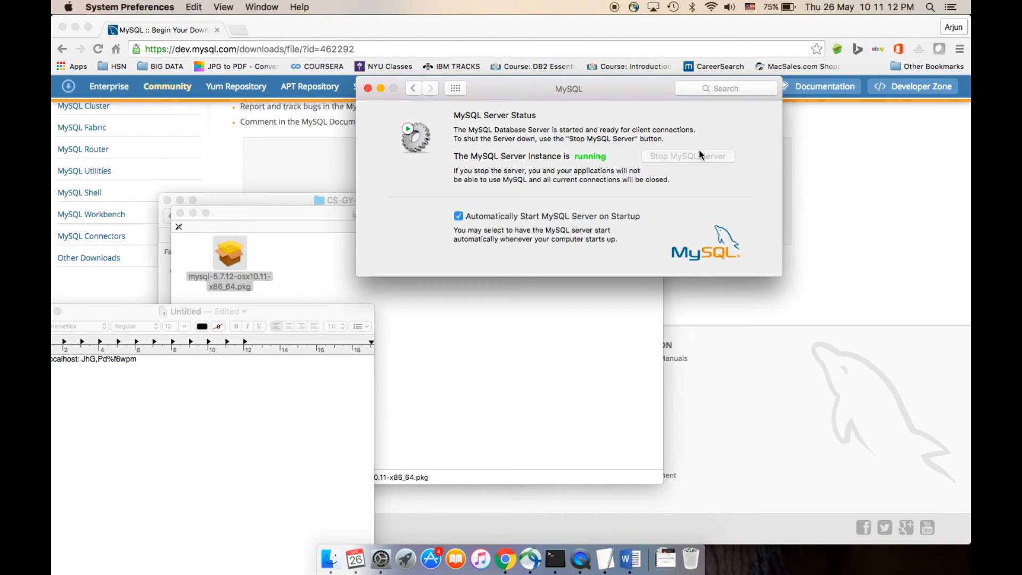
click(413, 88)
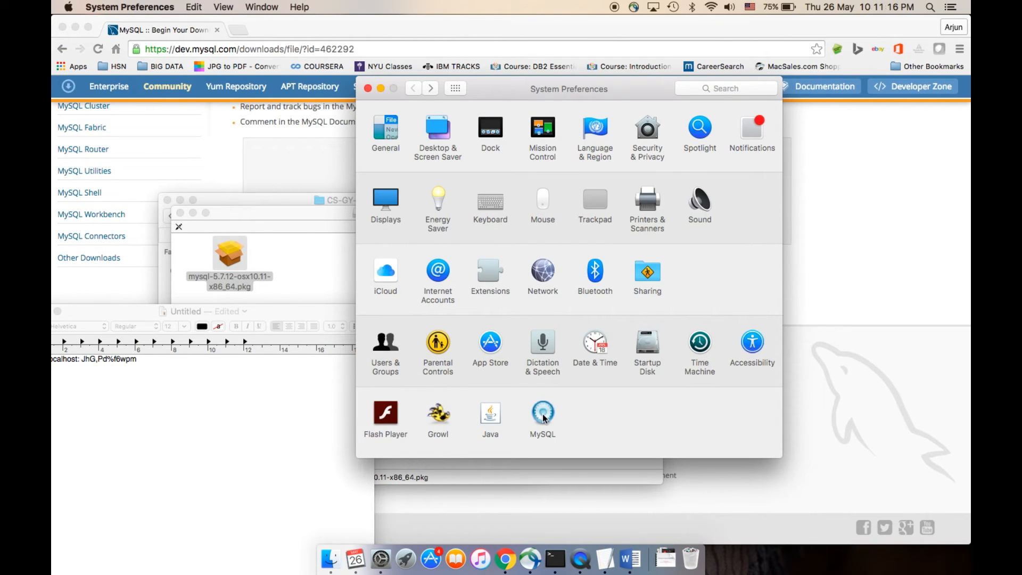
click(549, 419)
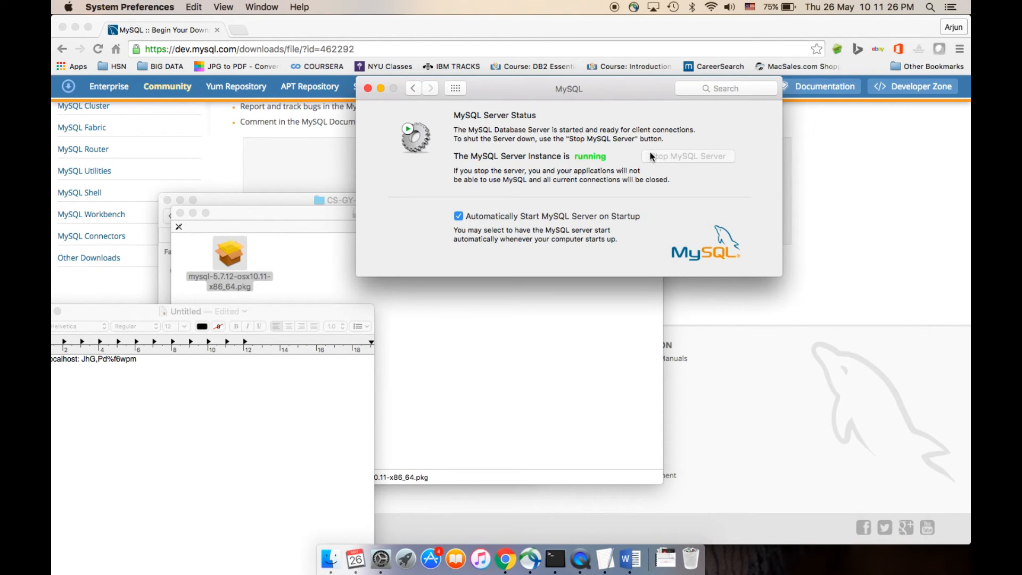
click(367, 88)
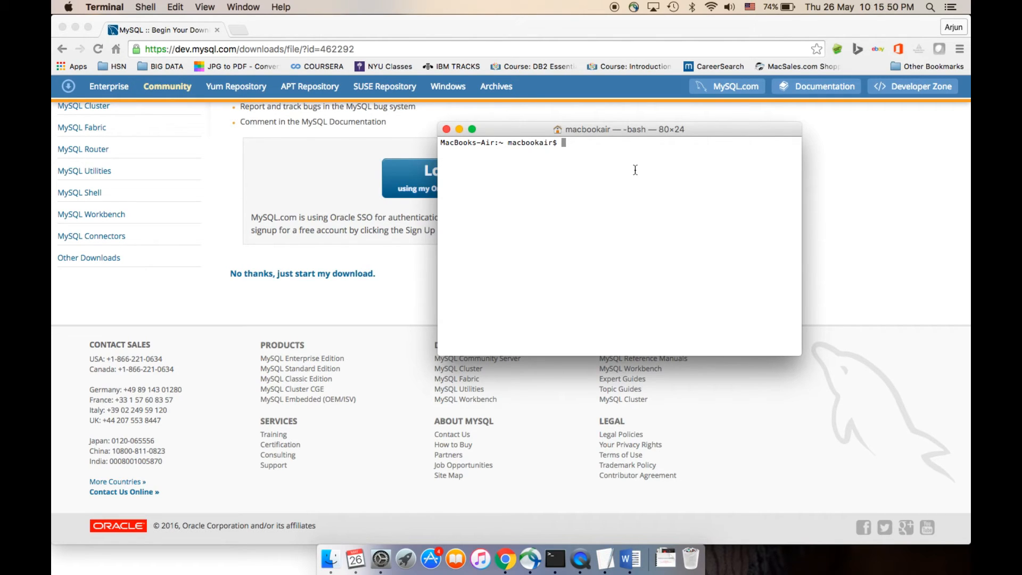
In Terminal, log in to MySQL as root with /usr/local/mysql/bin/mysql -u root -p and enter the temporary root password
text(/usr/local/)
text(in)
key(BackSpace)
key(BackSpace)
key(BackSpace)
text(mysql/bin/mysql)
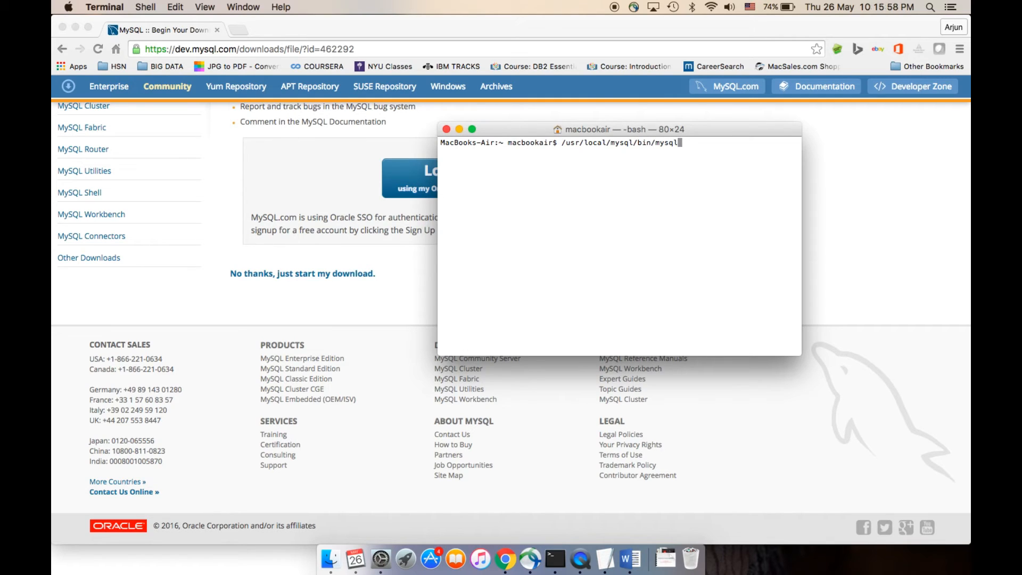
text( -u root -p)
key(Return)
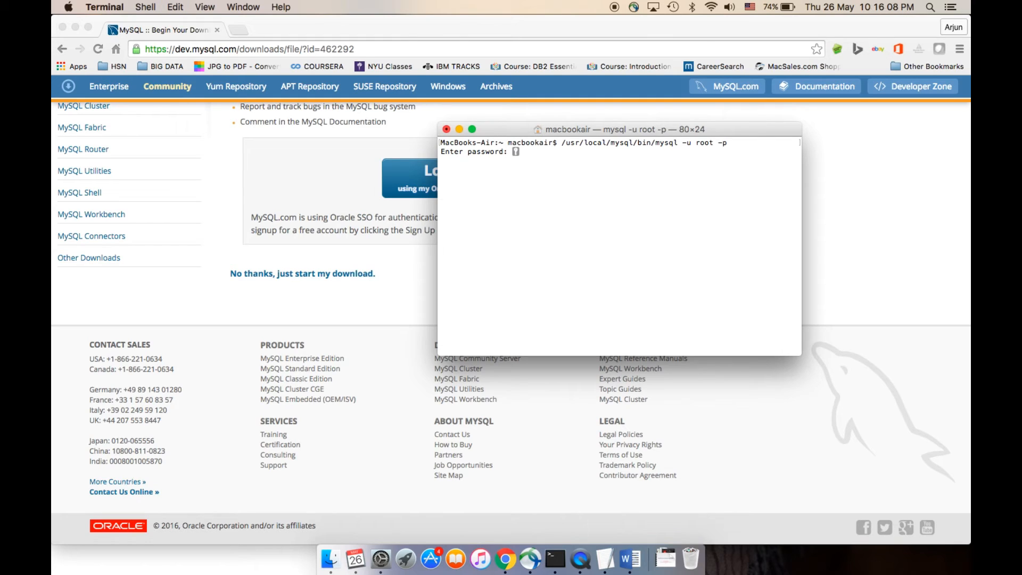
key(Return)
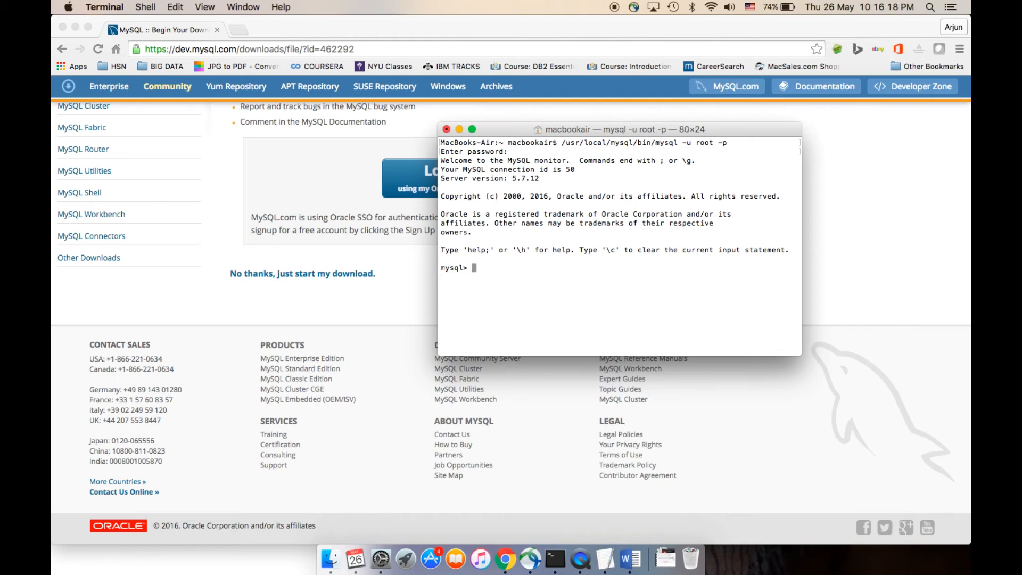
Try to list the server's databases with "show databases;", correcting the misspelled command
text(show databses;)
key(Return)
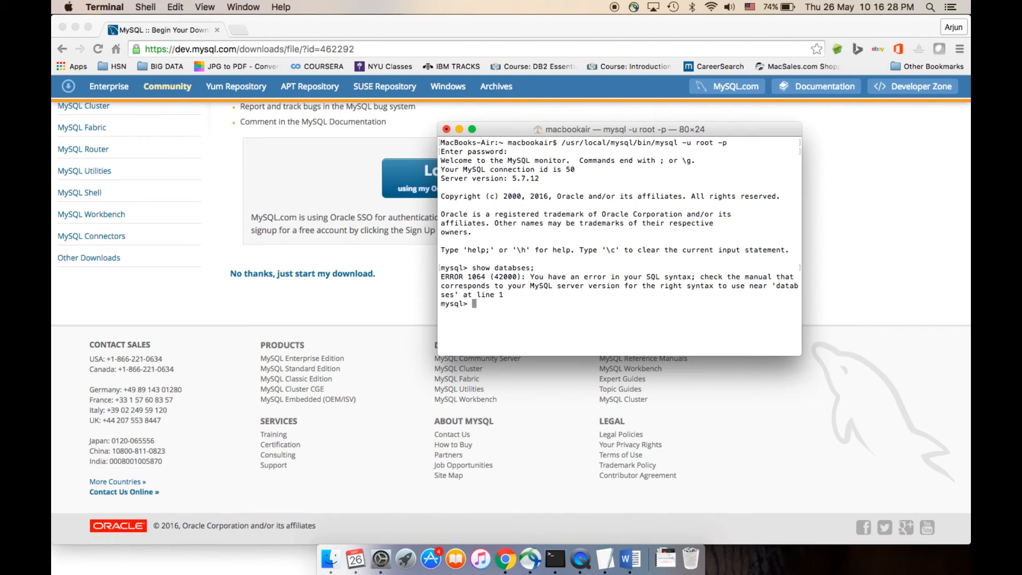
key(Up)
key(Left)
key(Left)
key(Left)
key(Left)
text(a)
key(Return)
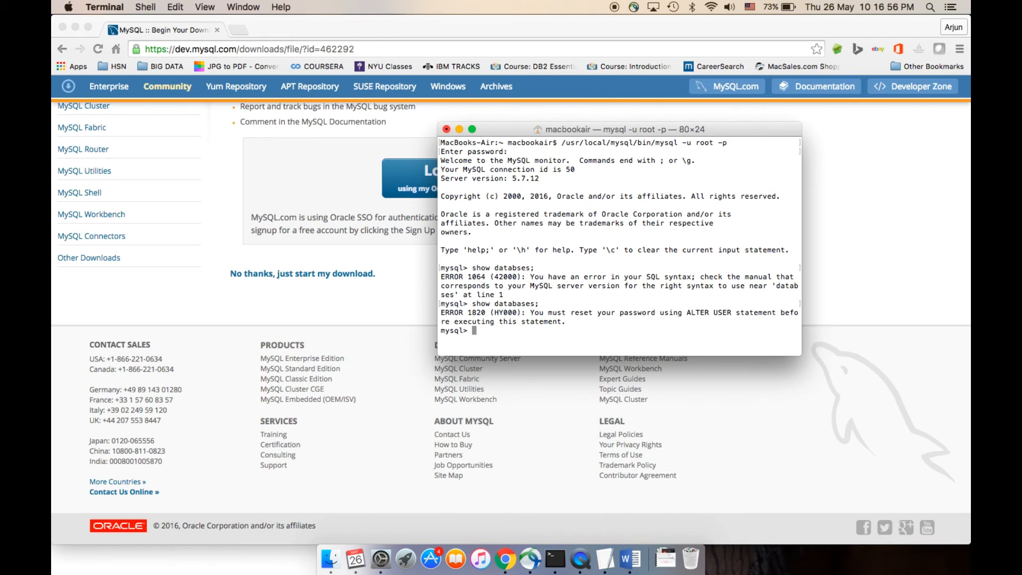
Reset the root password with a SET PASSWORD = PASSWORD('…'); statement containing the new password
text(SET P)
text(ASSWORD)
text( = PASSWO)
text(RD(')
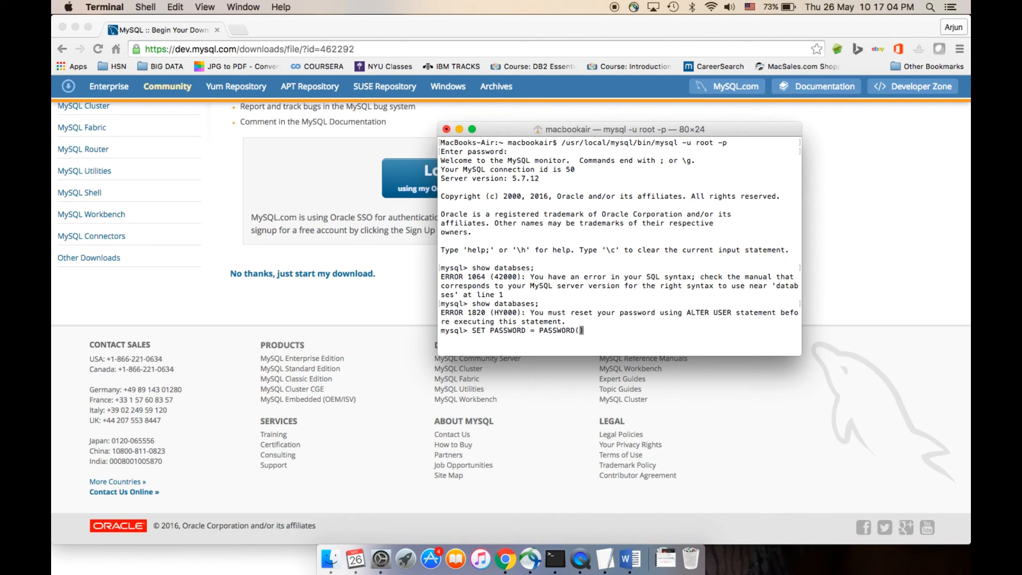
text(password)
drag(620, 332, 583, 333)
key(Right)
key(Right)
text(;)
key(Return)
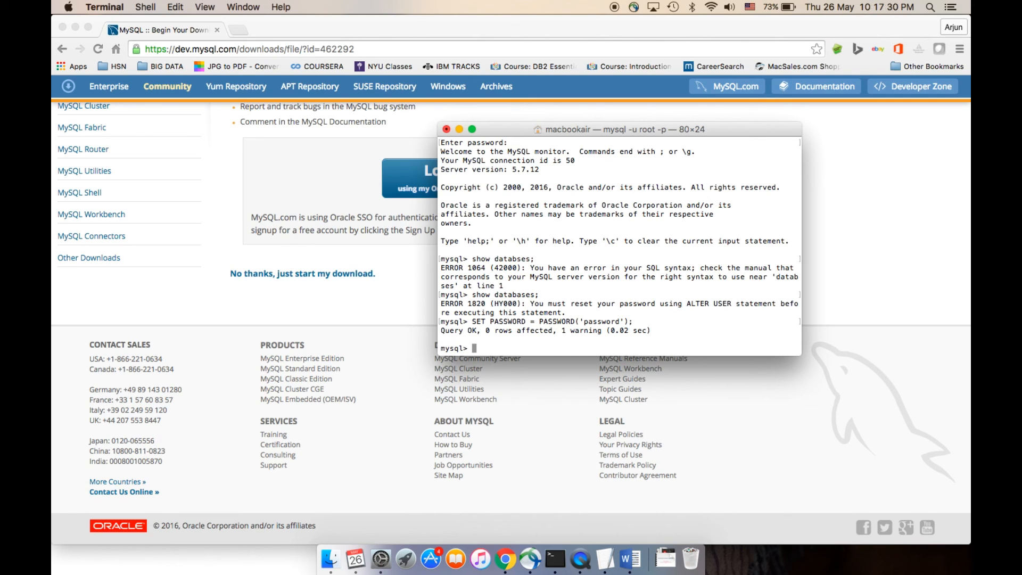
List the databases with "show databases;" and exit the MySQL monitor
text(show databases;)
key(Return)
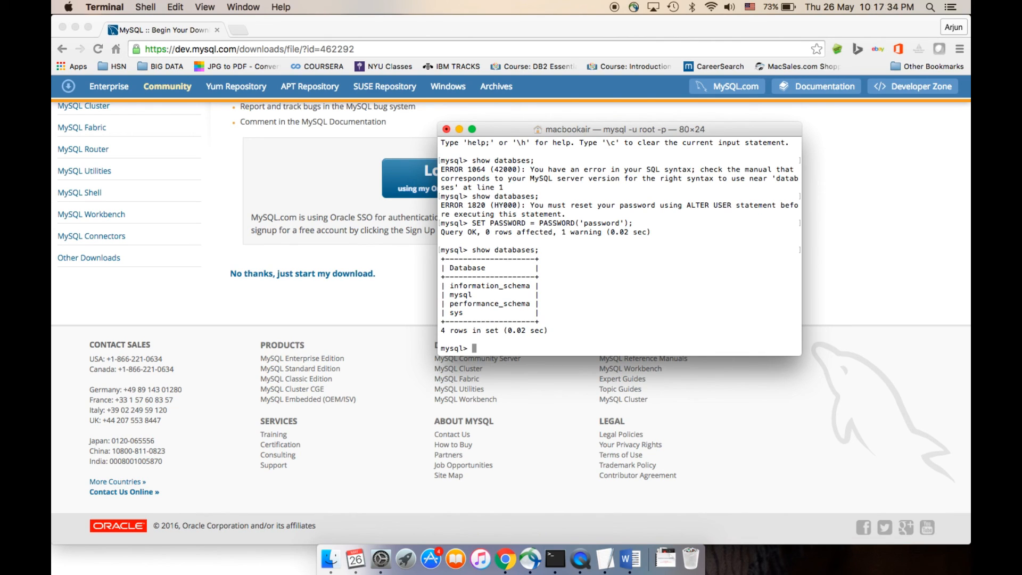
text(exit)
key(Return)
Log in to MySQL again as root with /usr/local/mysql/bin/mysql -u root -p, entering the new root password
key(Up)
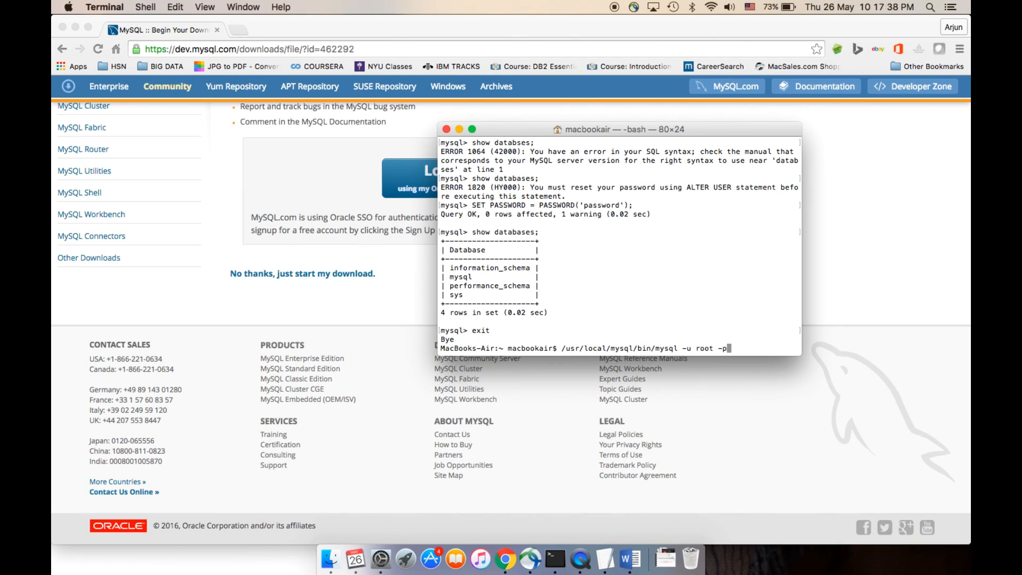
key(Return)
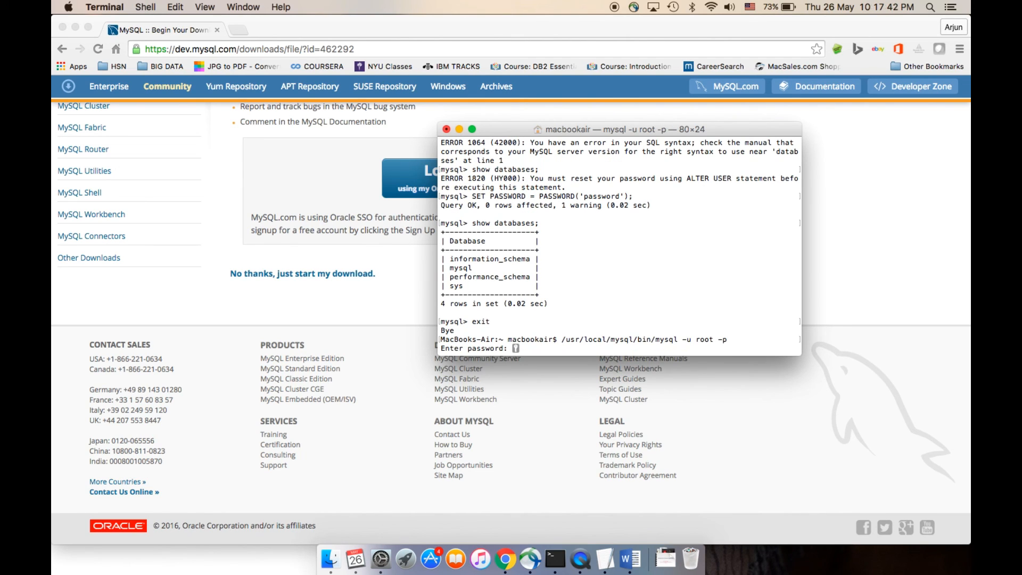
key(Return)
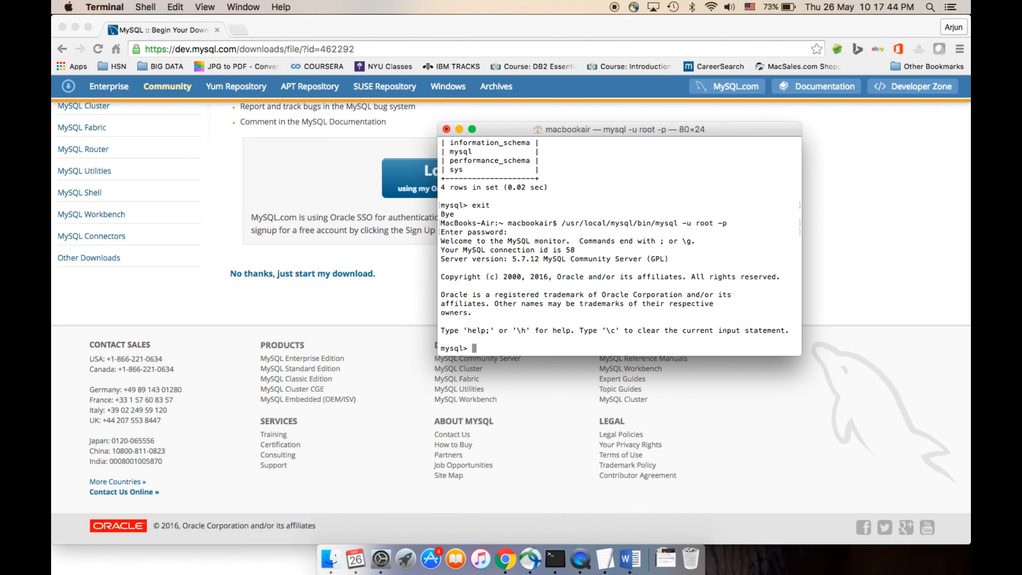